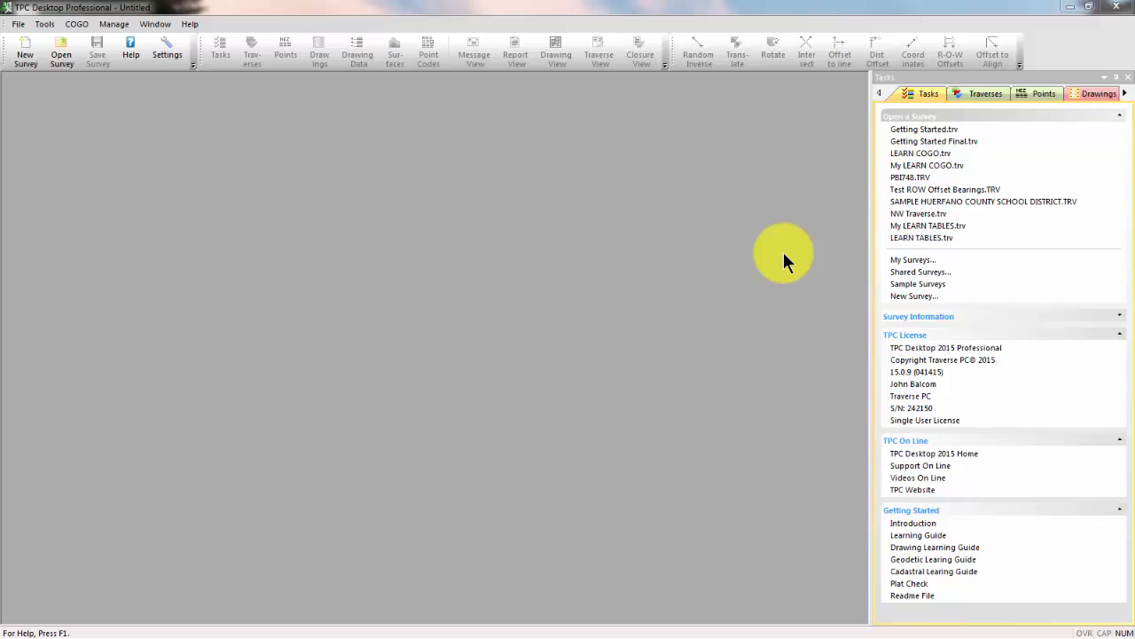
Start a new survey and create a folder named 2015 in the Surveys directory for its file
left_click(18, 24)
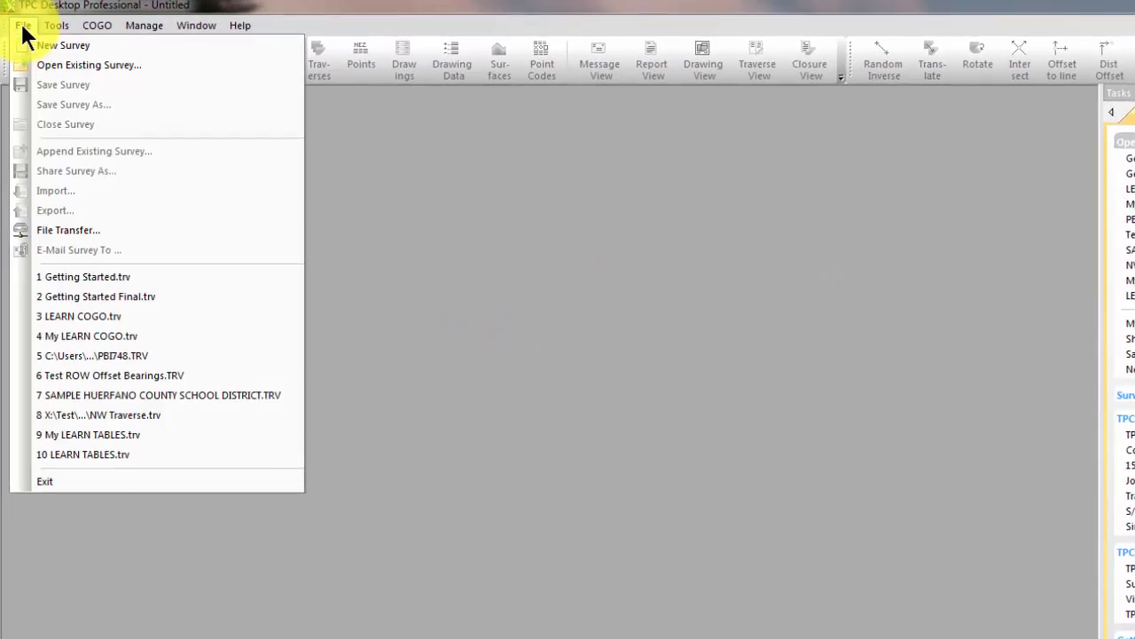
left_click(45, 48)
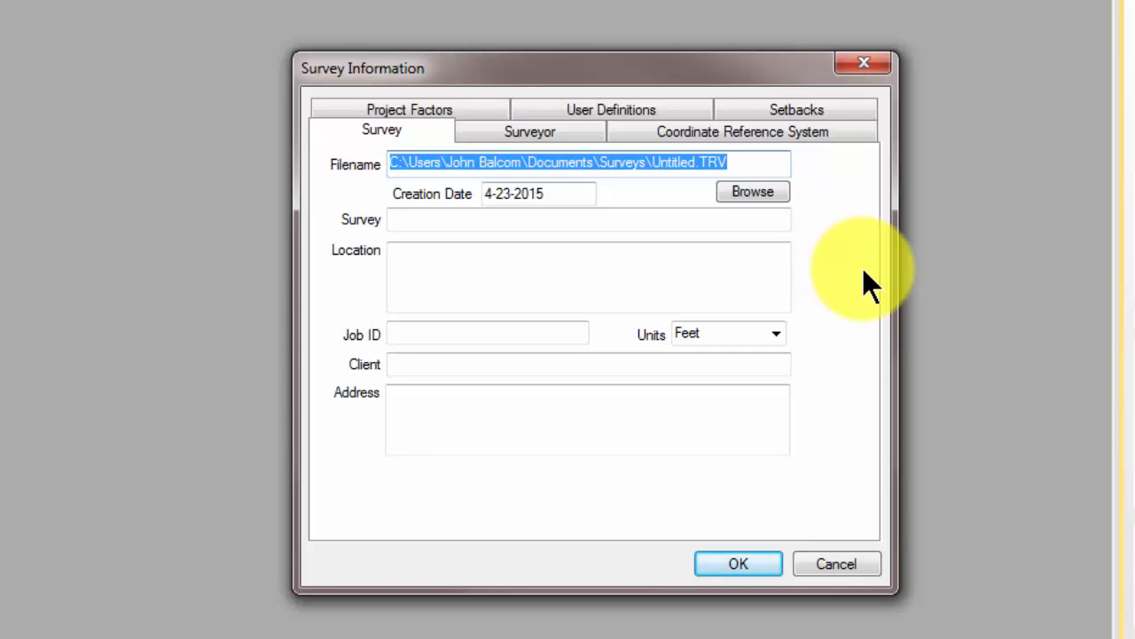
left_click(747, 196)
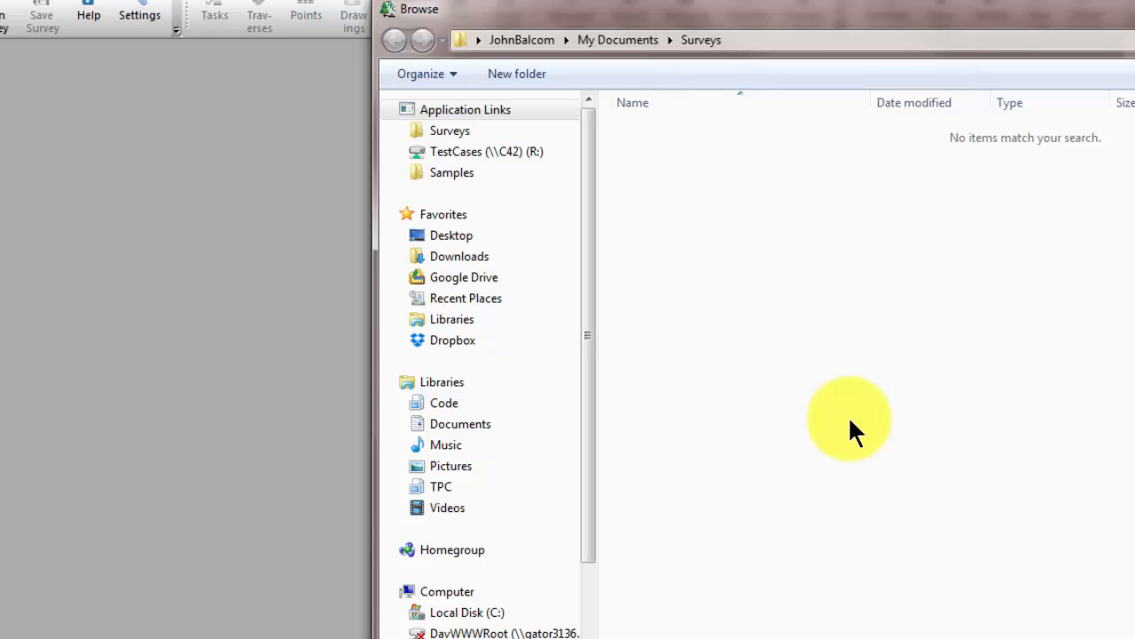
left_click(519, 77)
type("2015")
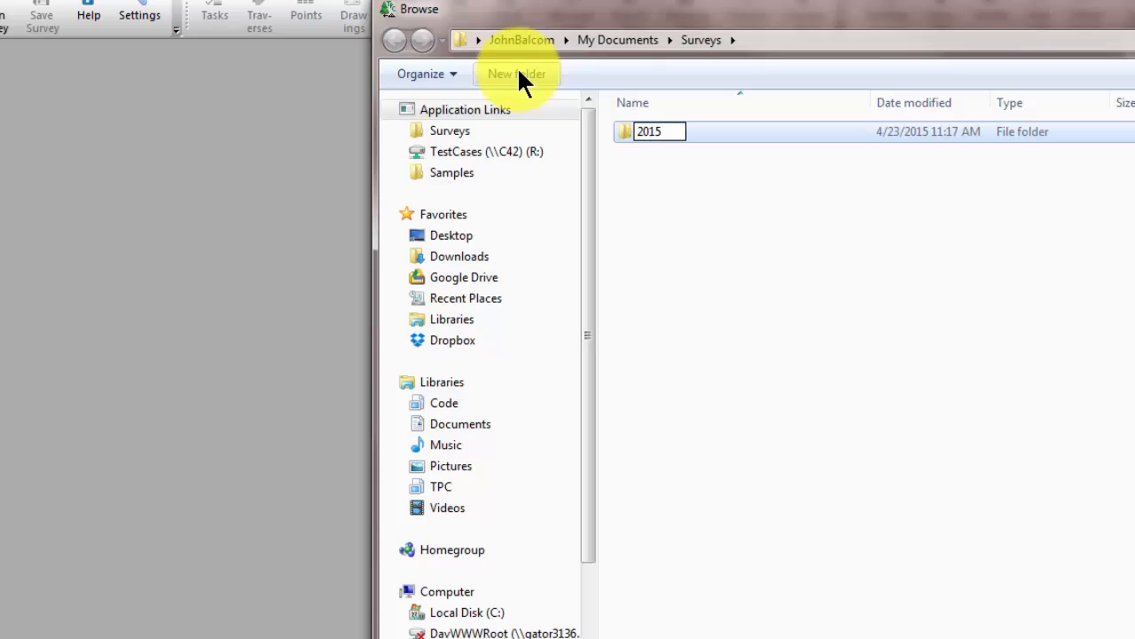
key("Return")
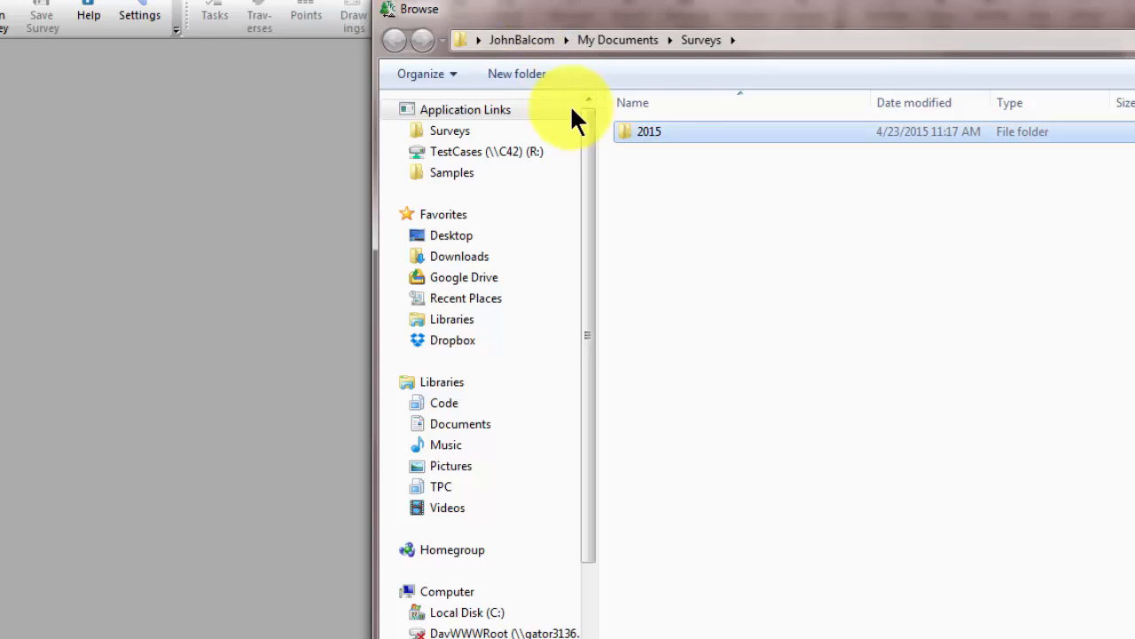
Create a job folder named 2015-117 inside the 2015 folder
double_click(650, 131)
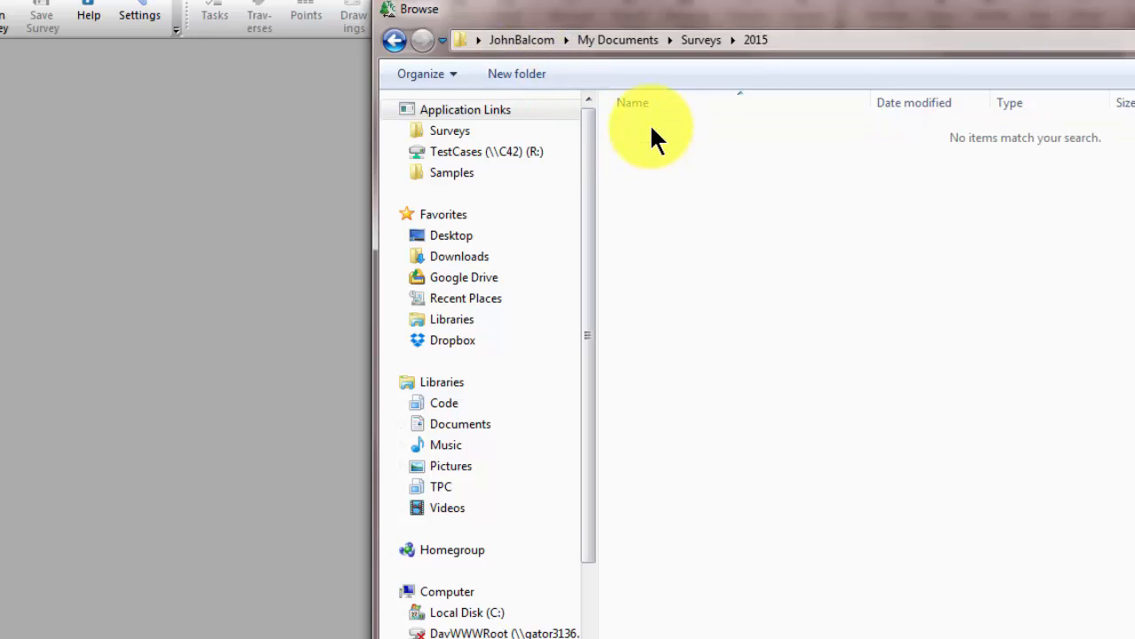
left_click(509, 74)
type("201")
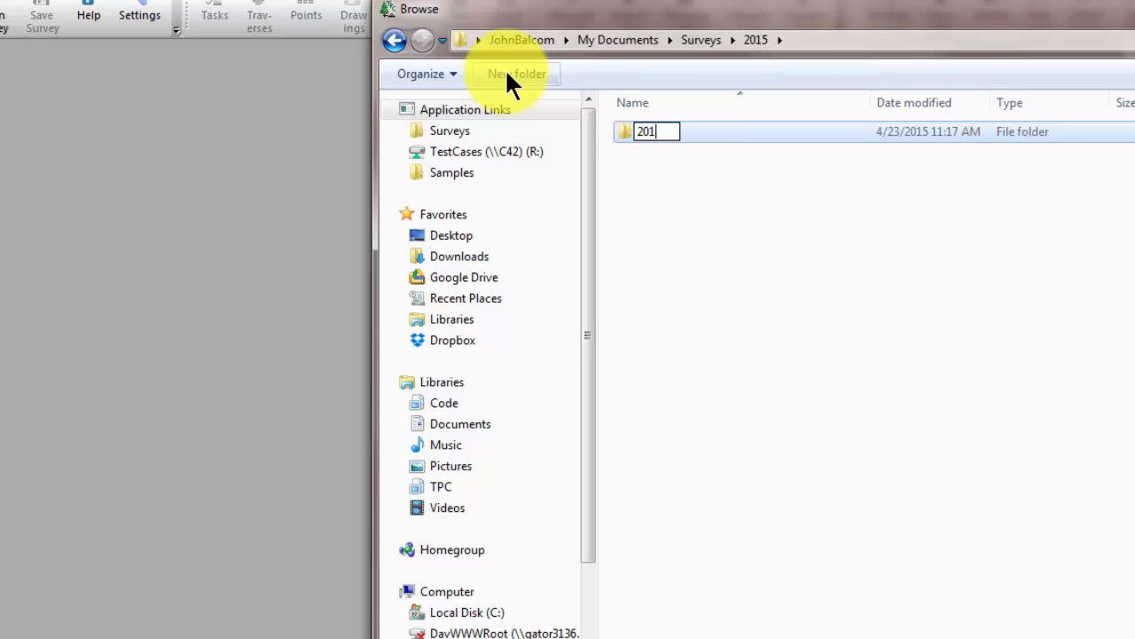
type("5-117")
key("Return")
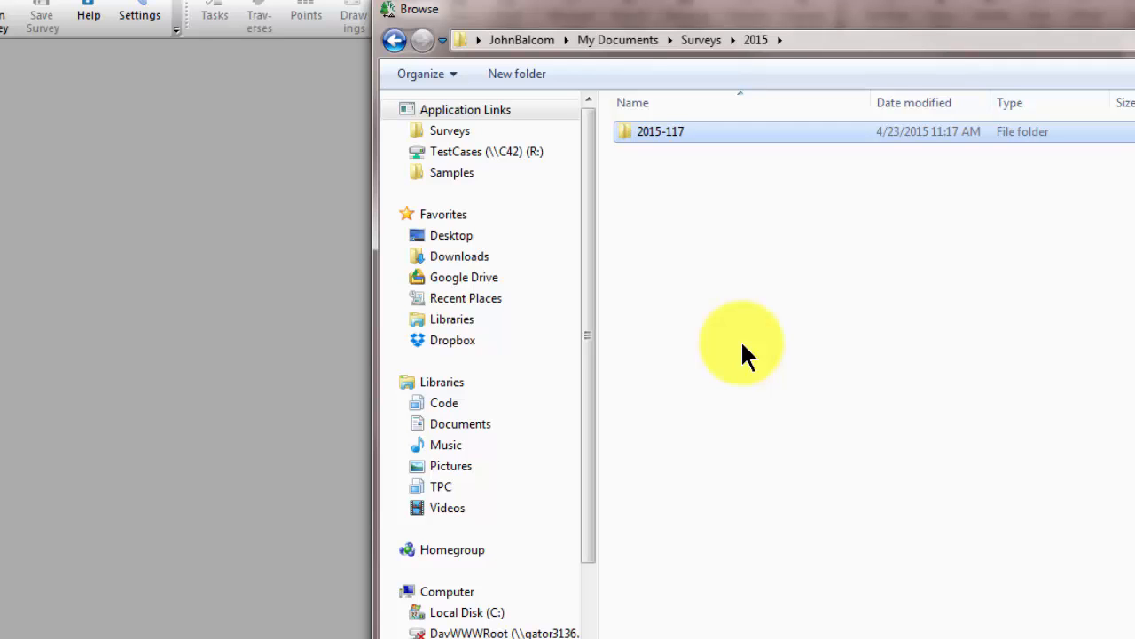
Set the new survey's file name to 2015-117 in the 2015-117 folder
double_click(654, 131)
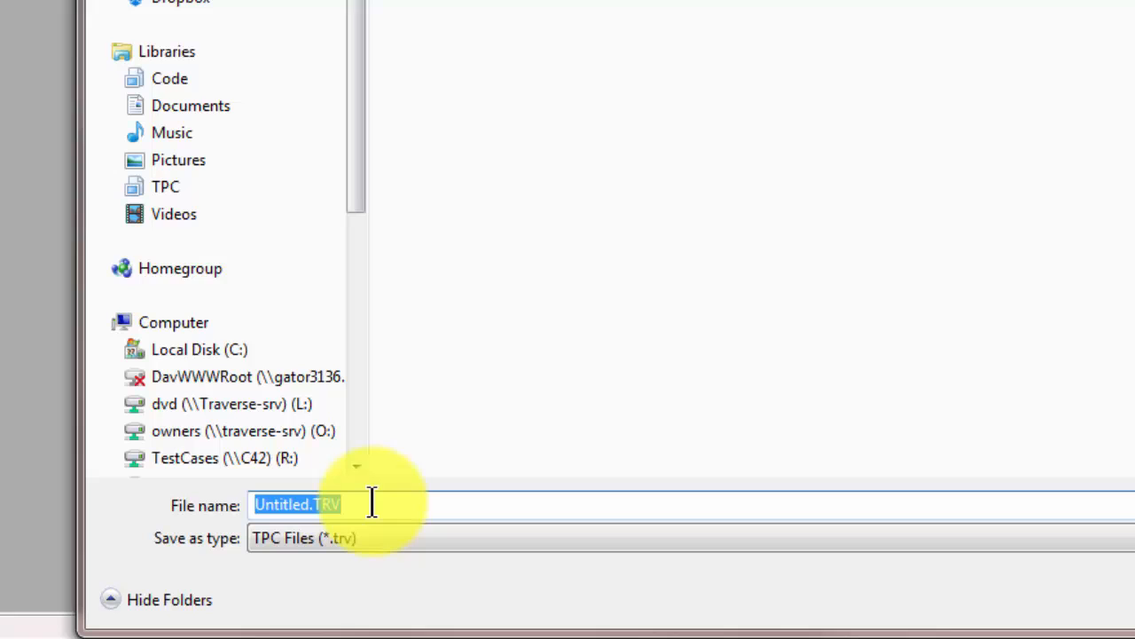
type("2015-11")
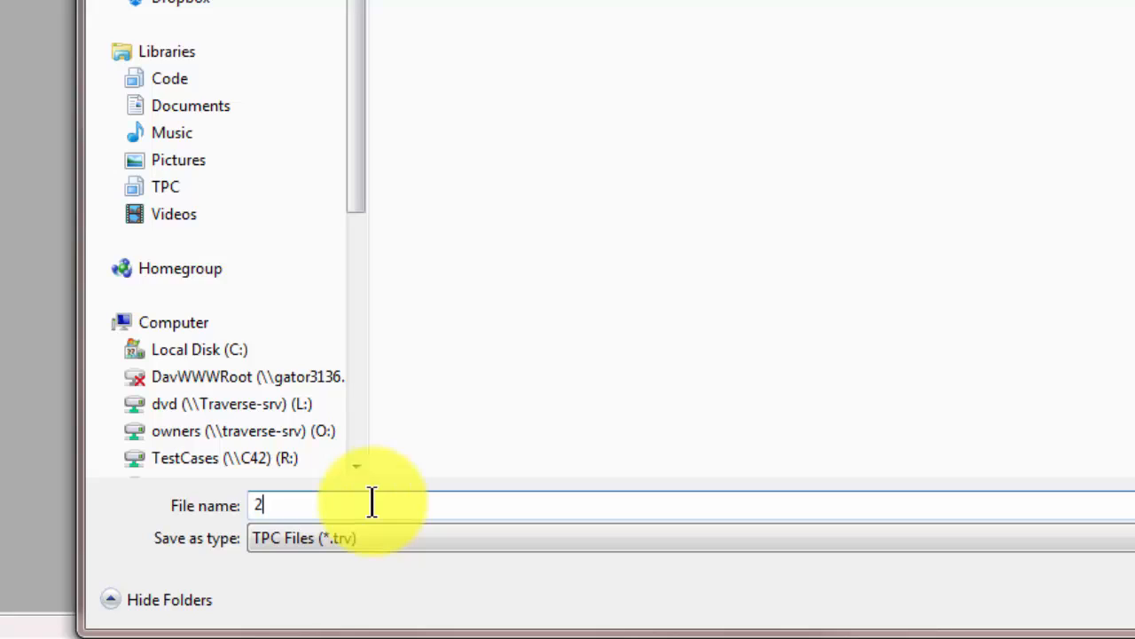
type("7")
key("Return")
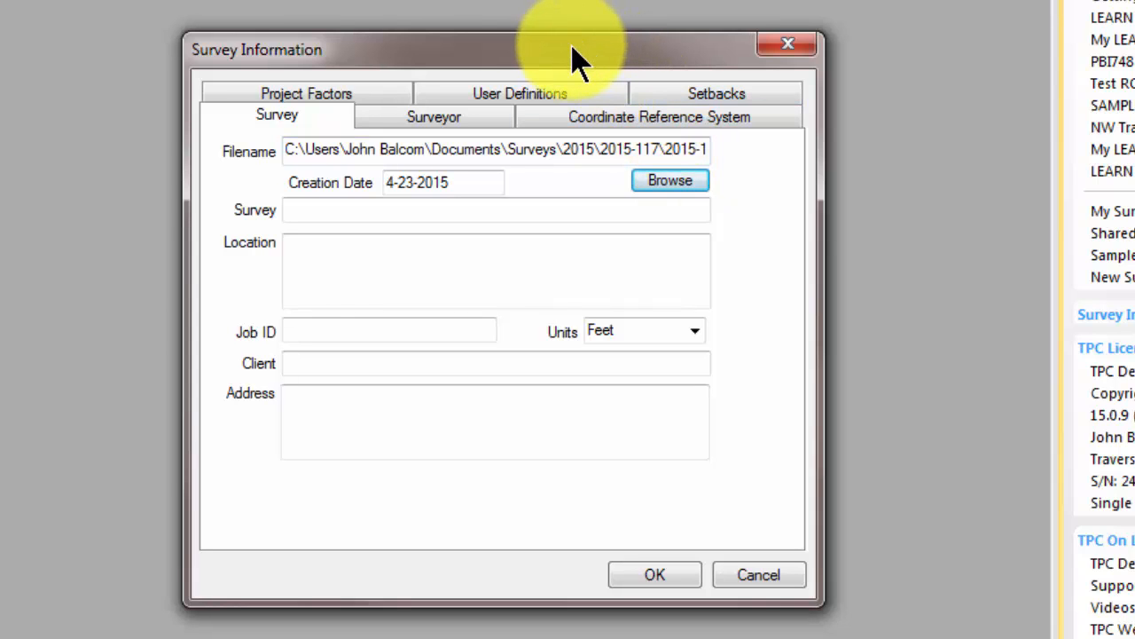
Open the help topic on the Survey Information dialog, enlarge its window and read the field descriptions
key("F1")
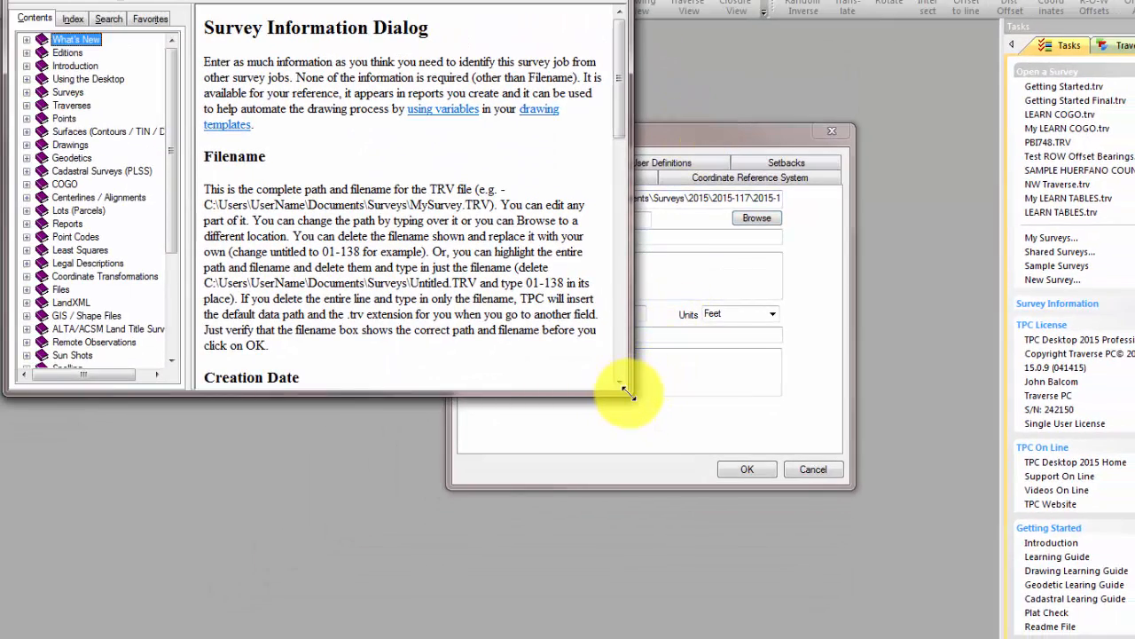
left_click_drag(627, 393, 949, 633)
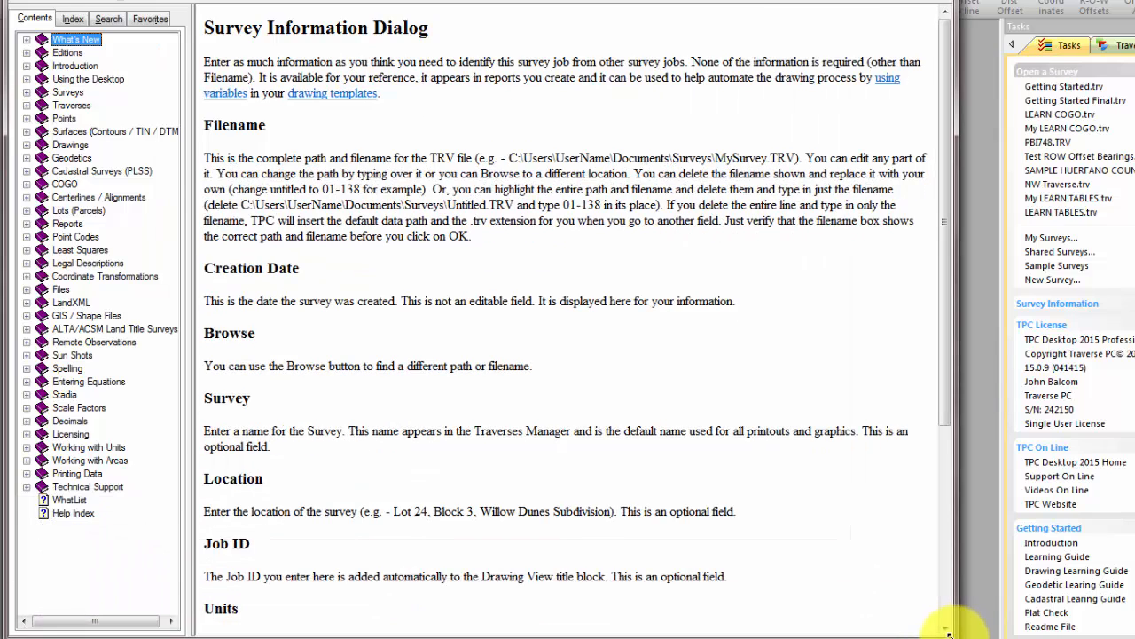
left_click_drag(943, 335, 963, 480)
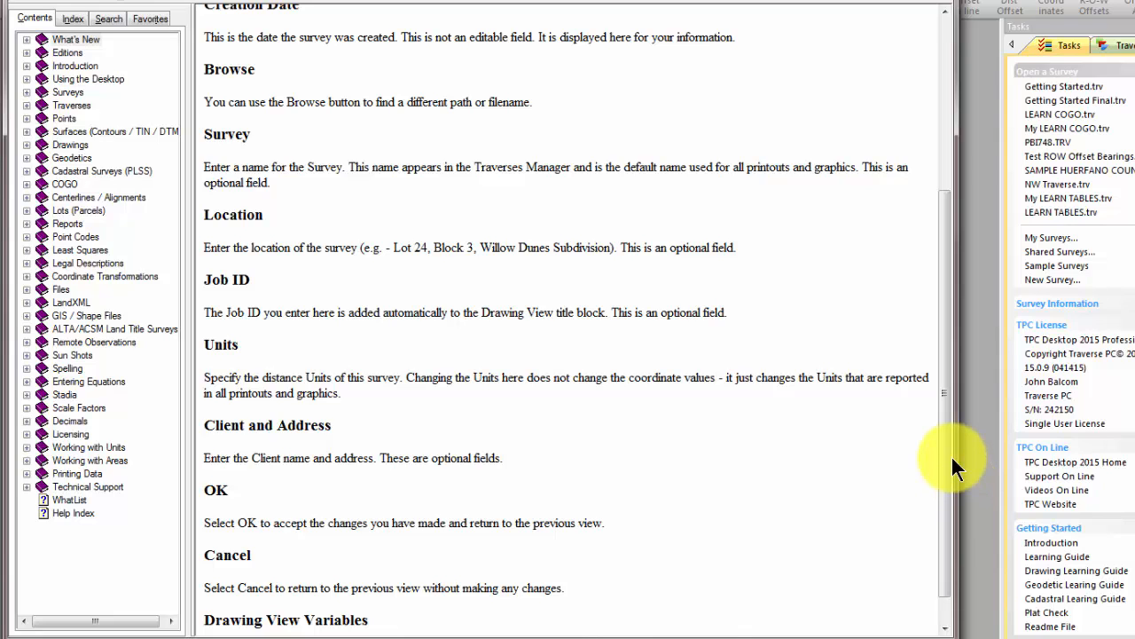
left_click_drag(946, 455, 940, 527)
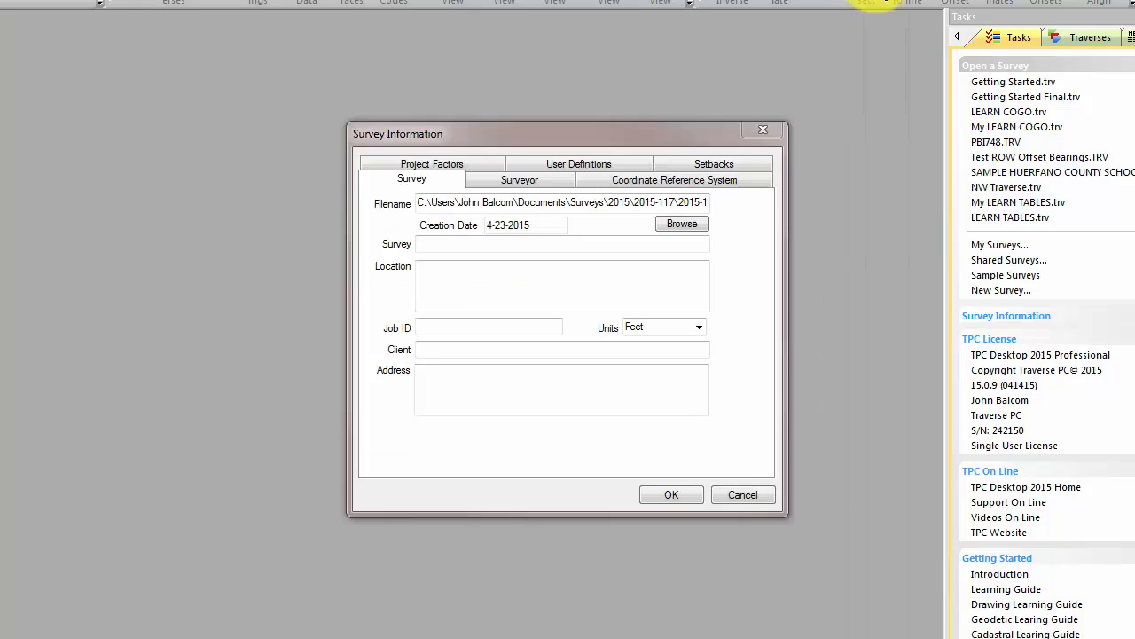
Set the survey's Job ID to 2015-117
left_click(460, 324)
type("2015")
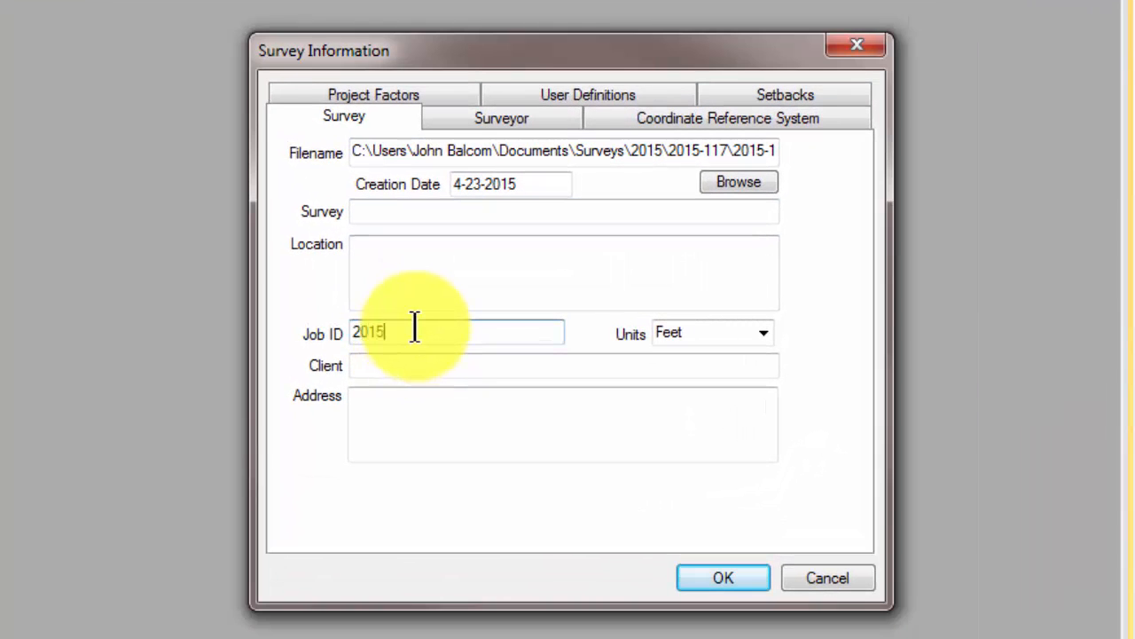
type("-117")
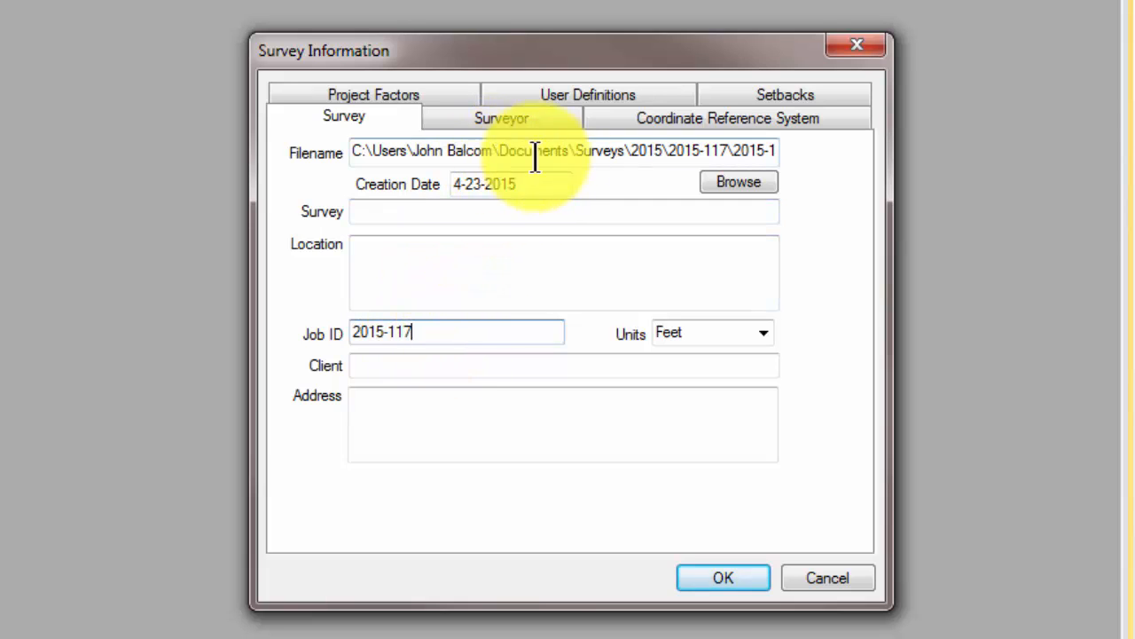
Review the survey's coordinate reference system, surveyor, project factors, user definitions and setbacks settings
left_click(624, 122)
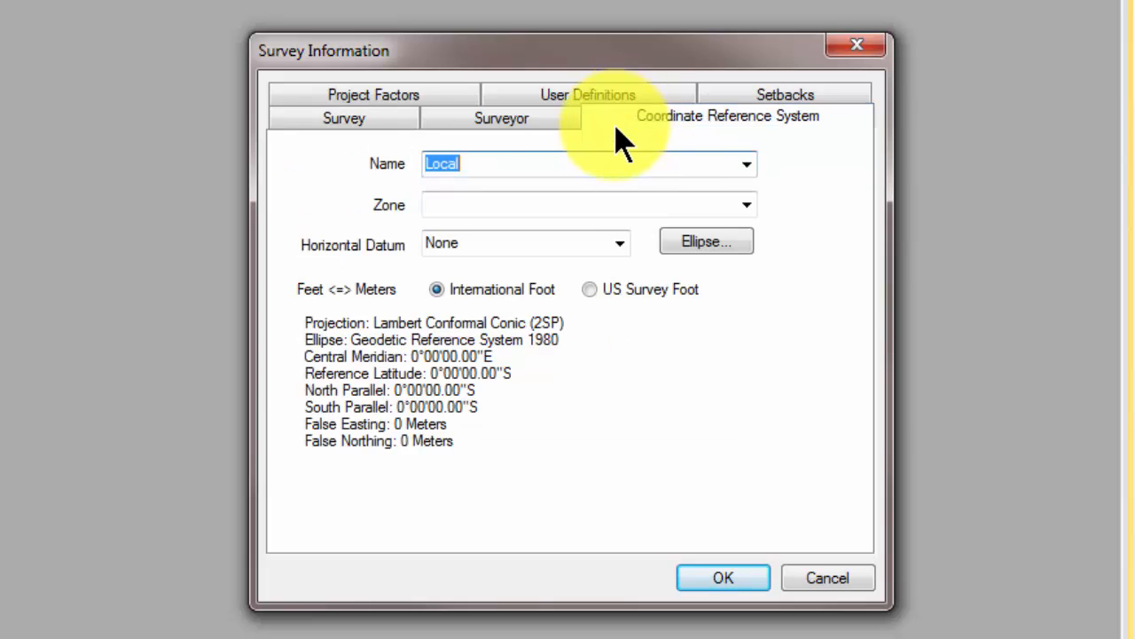
left_click(517, 125)
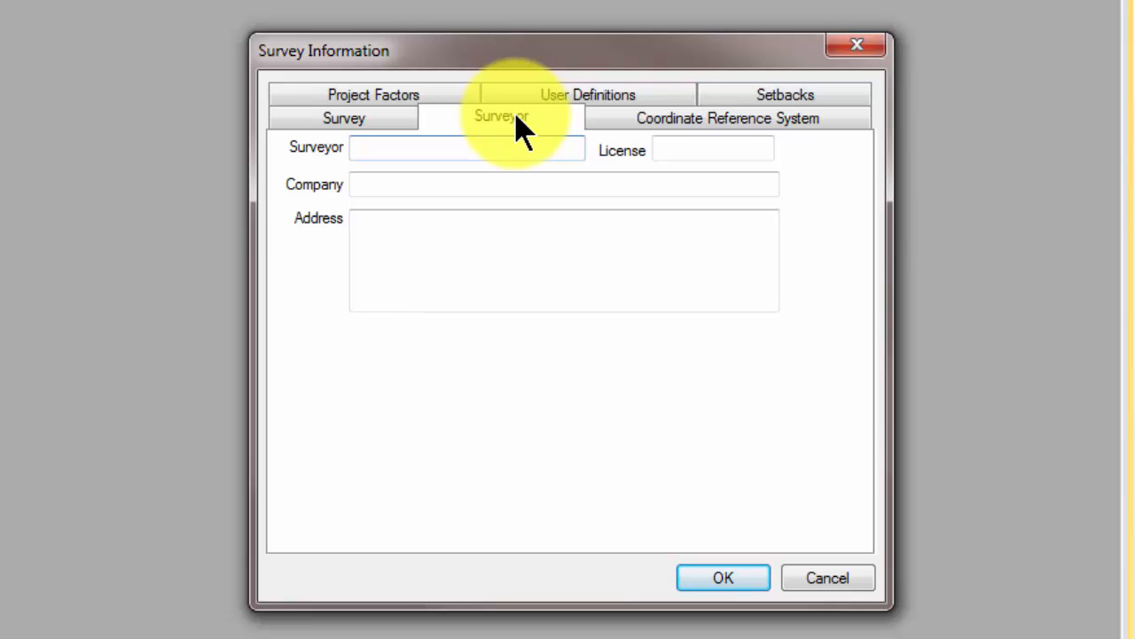
left_click(436, 100)
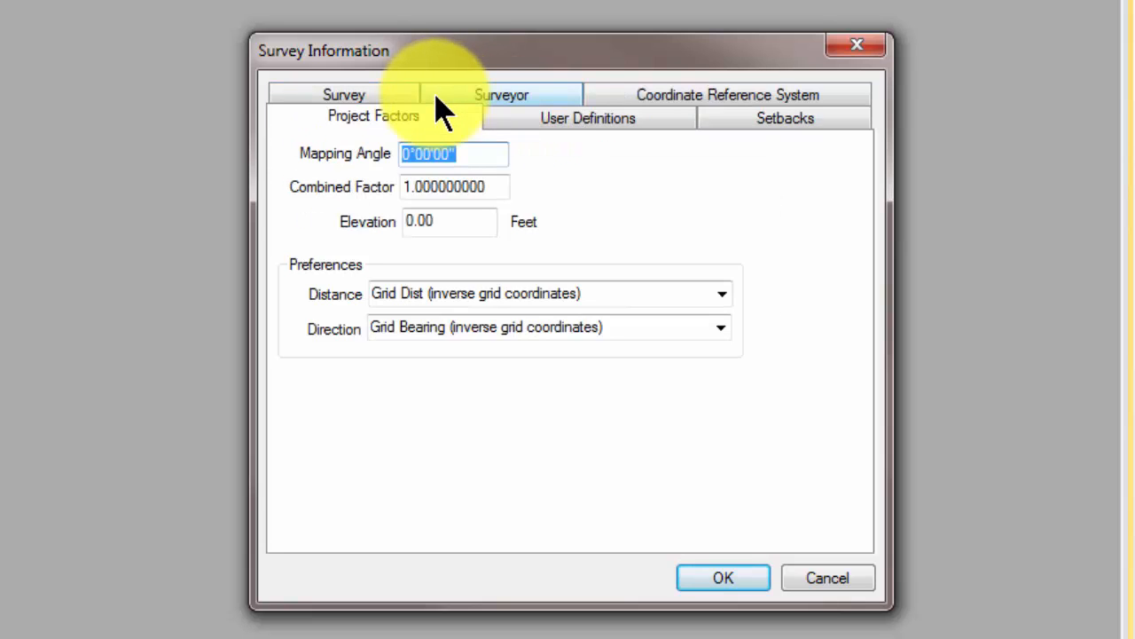
left_click(517, 126)
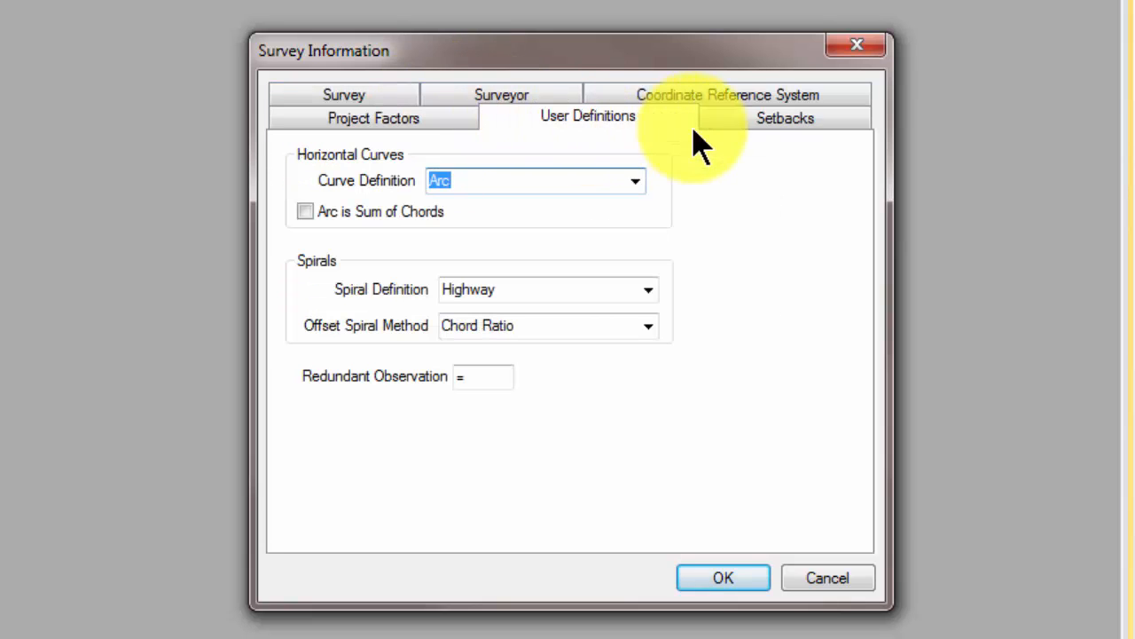
left_click(729, 121)
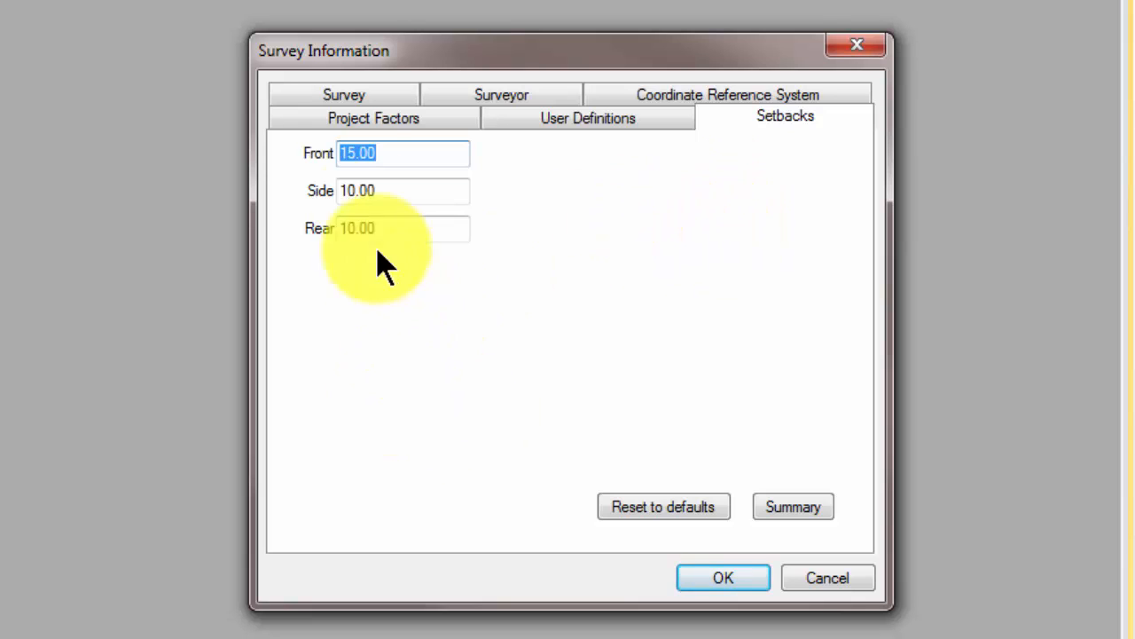
left_click(344, 96)
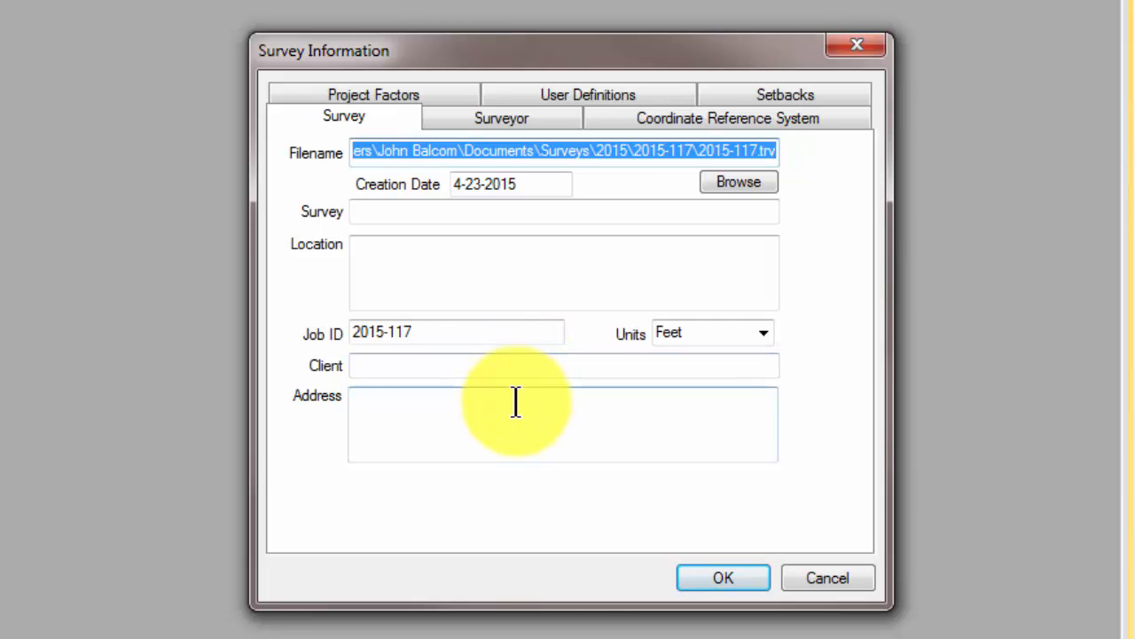
Accept the survey information to create the survey and dismiss the new survey hints
left_click(744, 577)
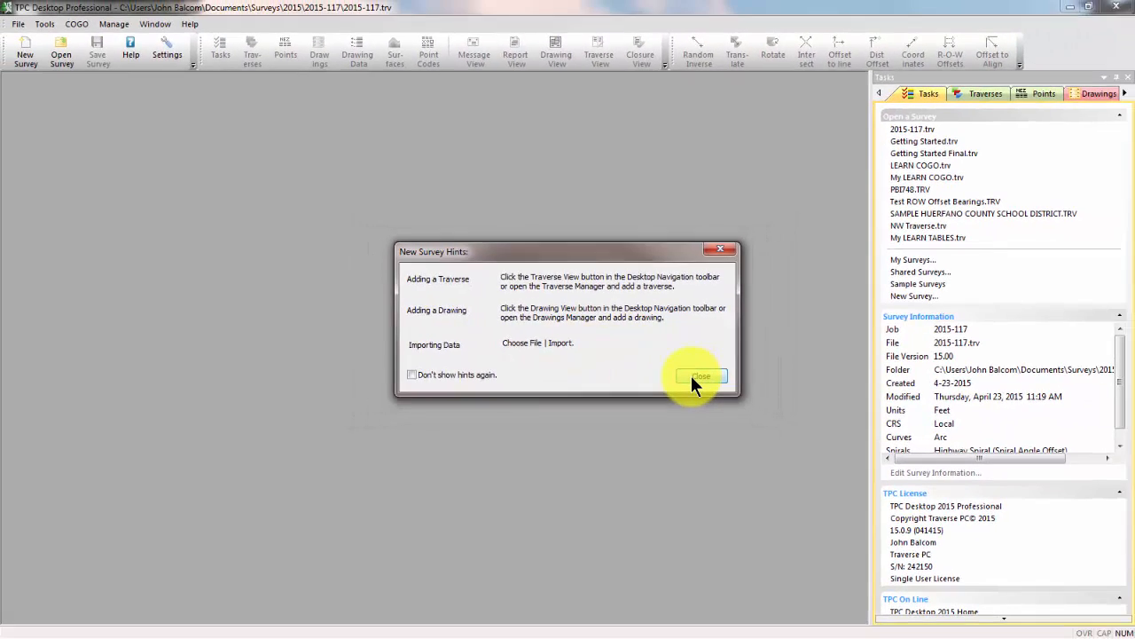
left_click(697, 377)
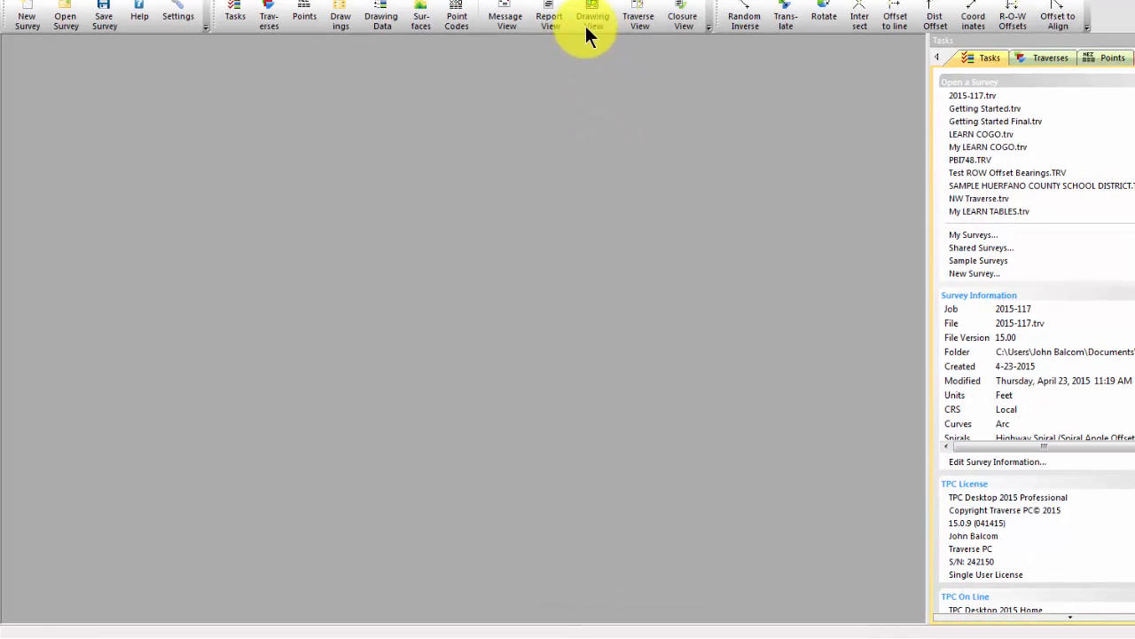
Create a plan view drawing named Drawing1 from the default.drt template
left_click(592, 21)
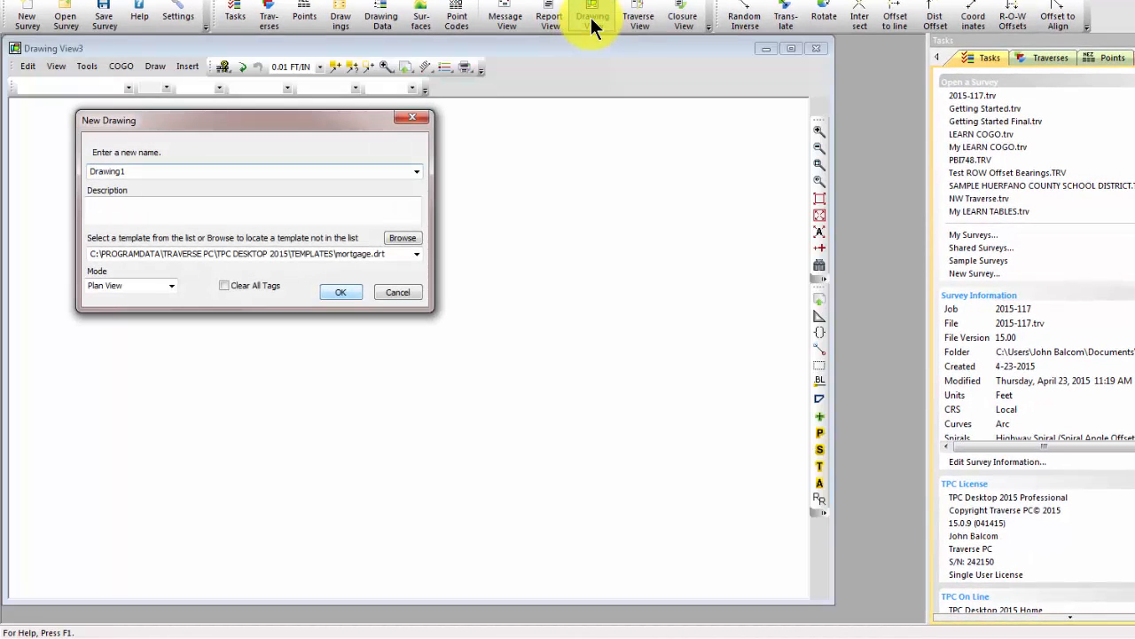
left_click(416, 255)
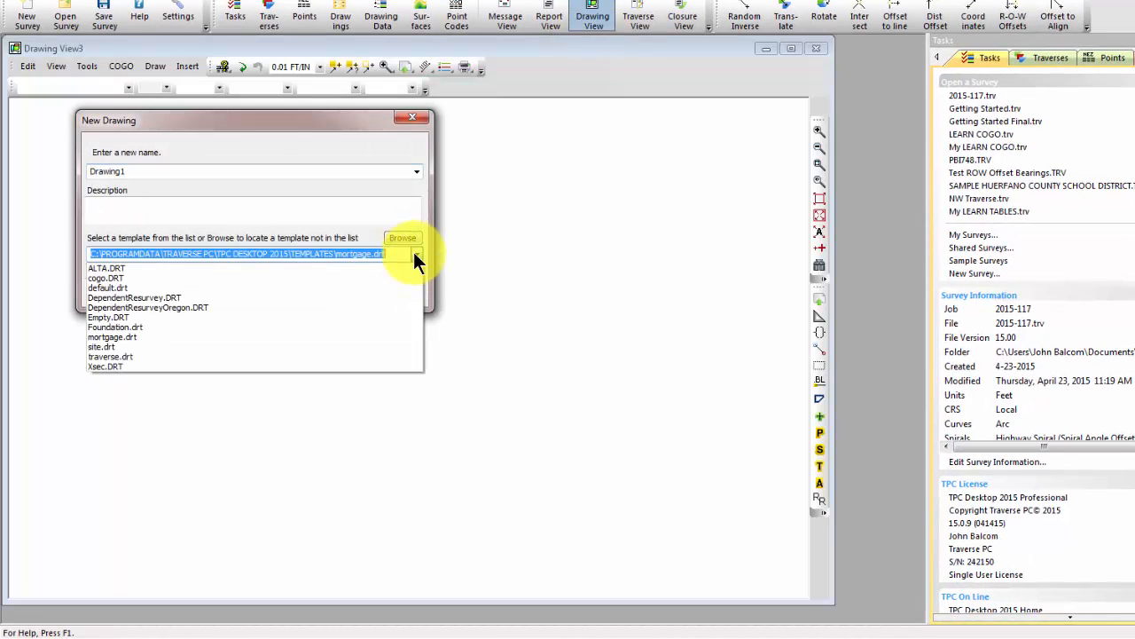
left_click(124, 287)
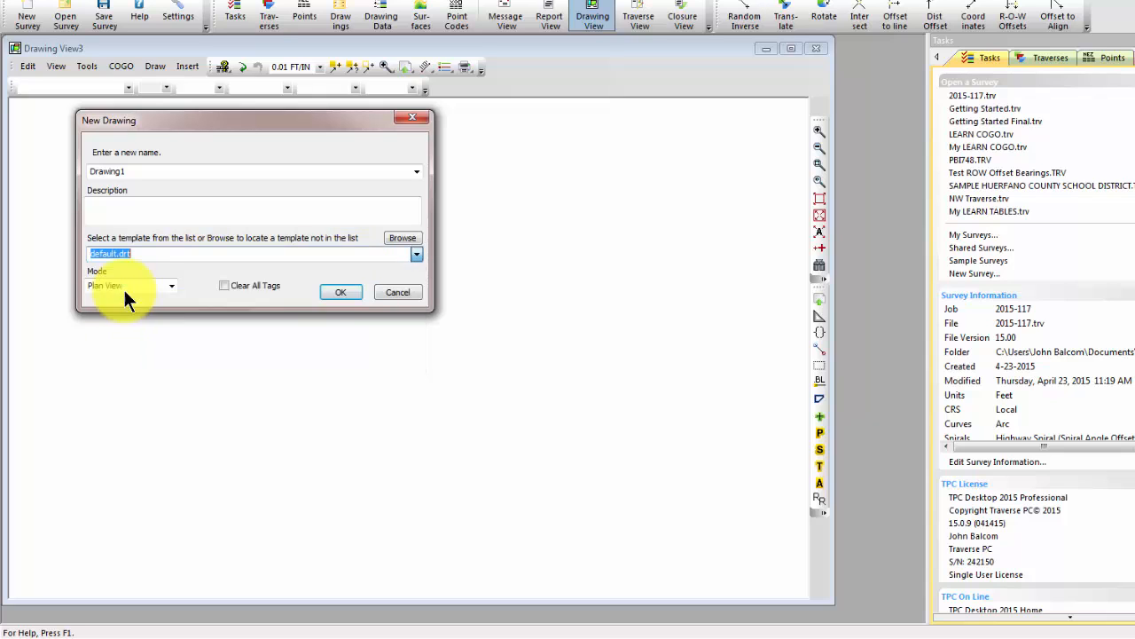
left_click(338, 293)
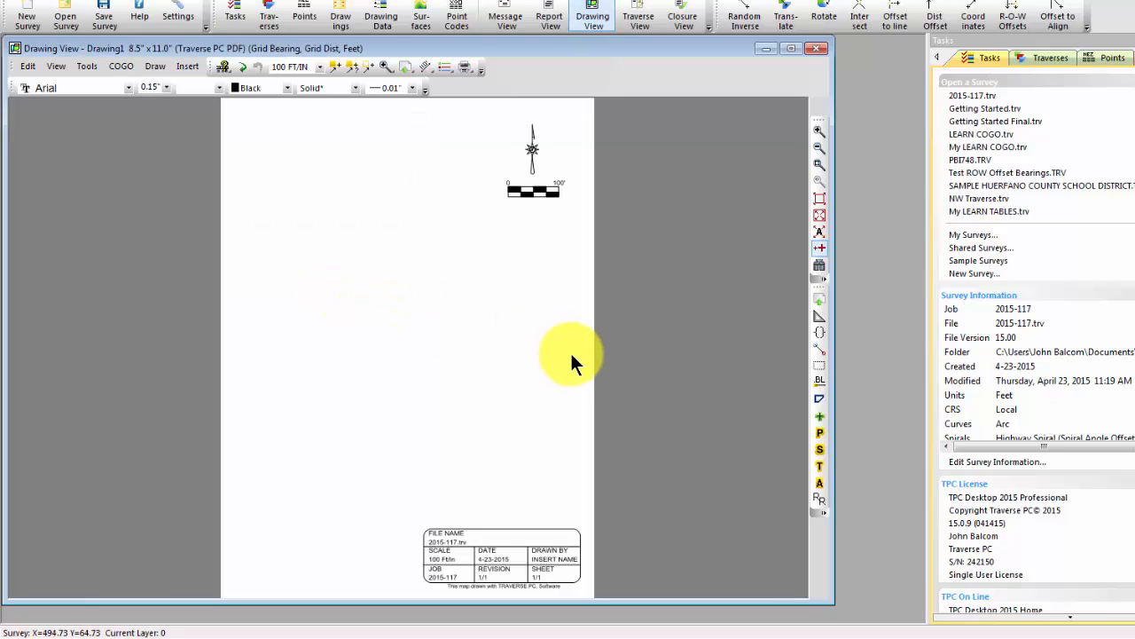
Compare the drawing's title block with the file name and Job ID in the survey information, and close the drawing
left_click(819, 165)
left_click(402, 496)
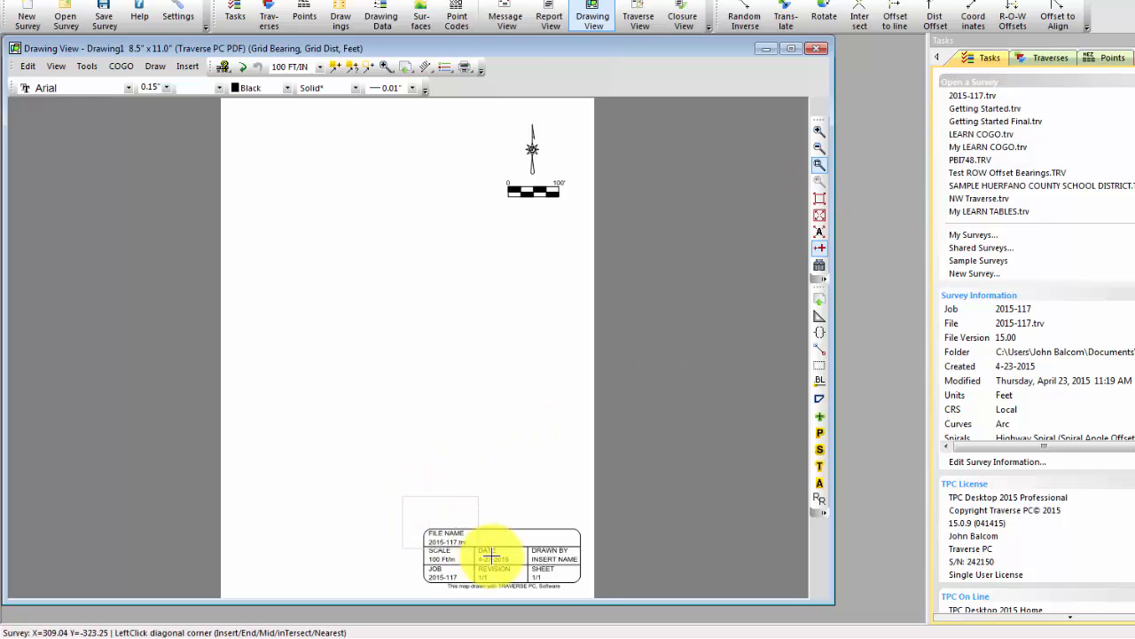
left_click(584, 593)
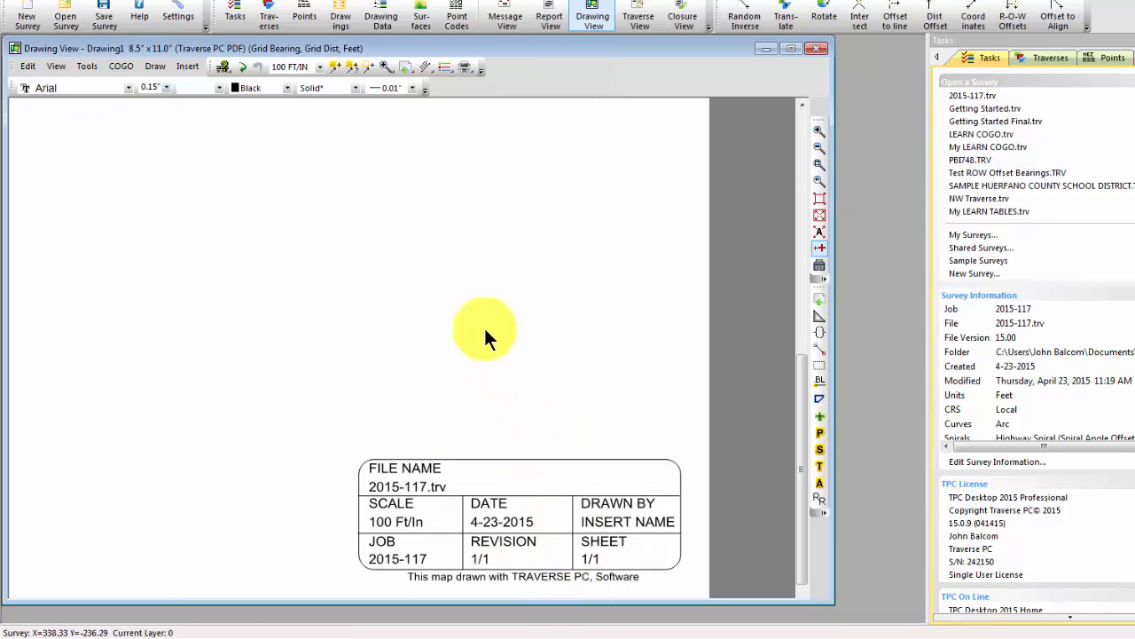
left_click(44, 4)
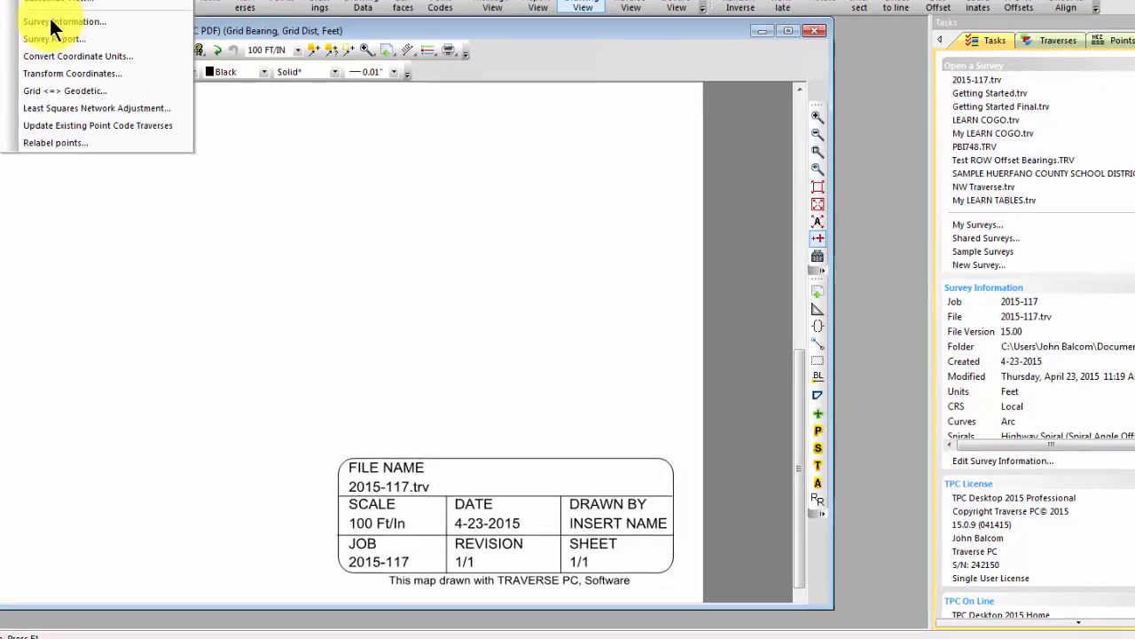
left_click(50, 27)
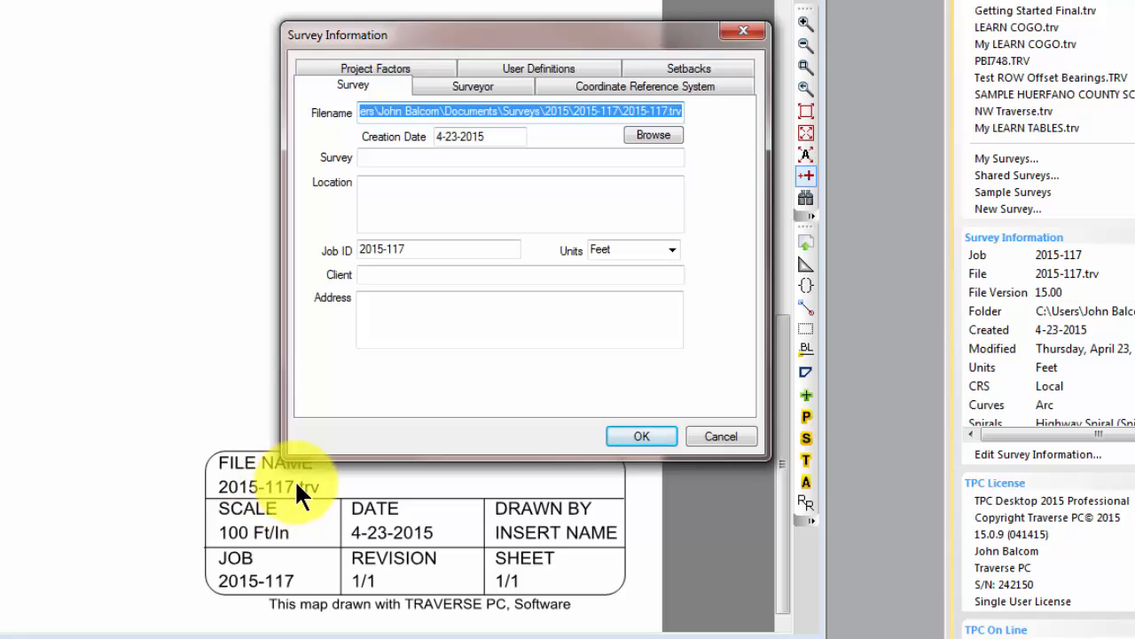
left_click(443, 248)
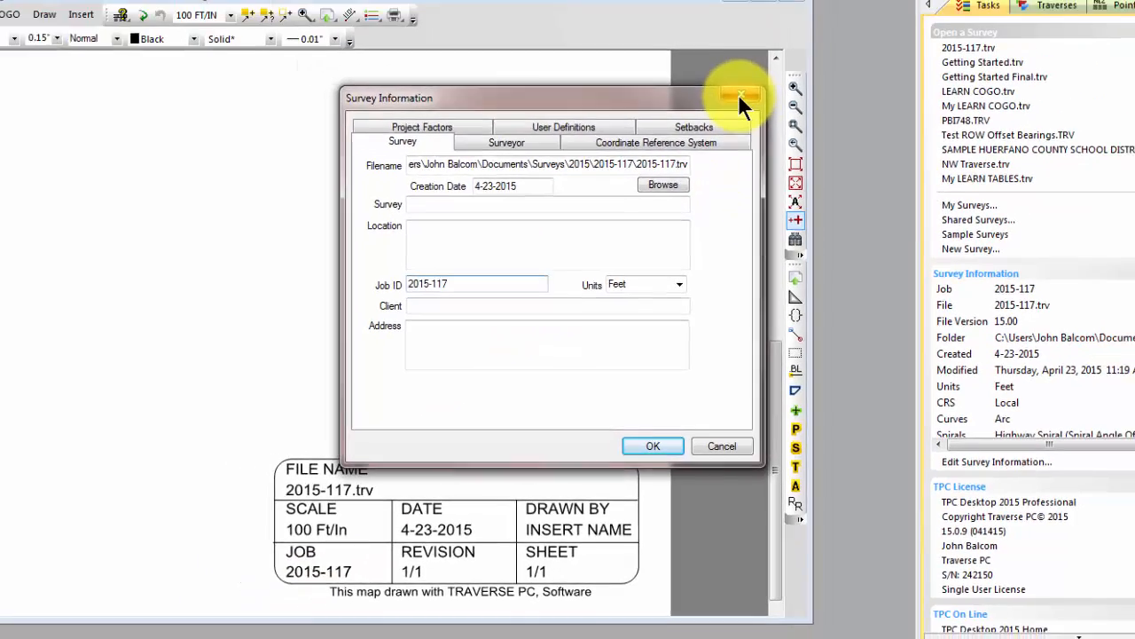
left_click(740, 94)
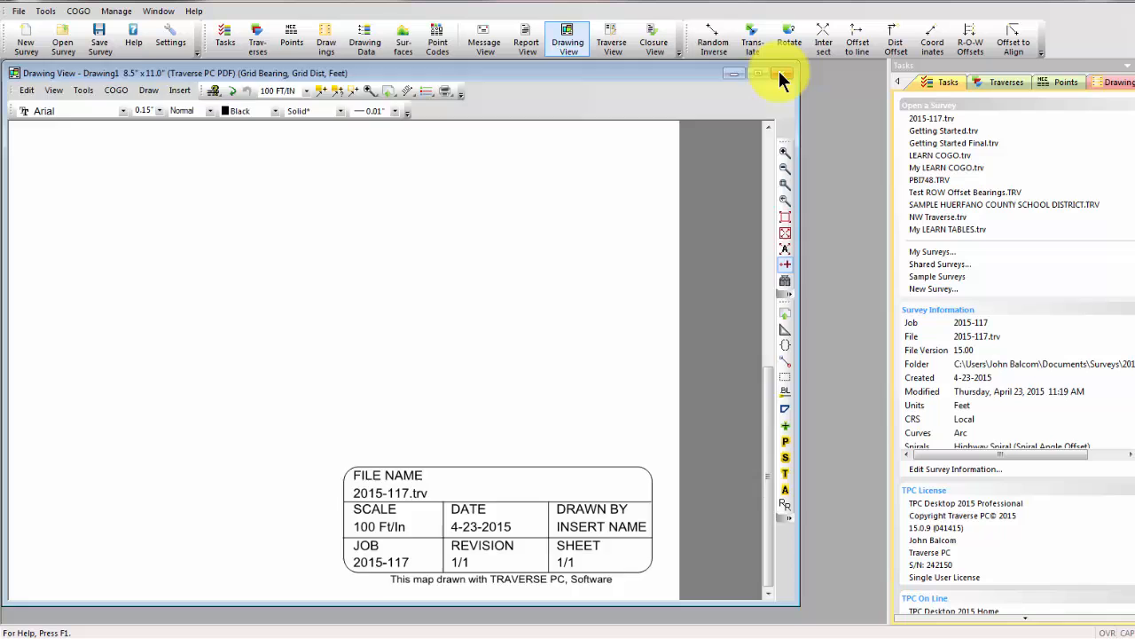
left_click(782, 74)
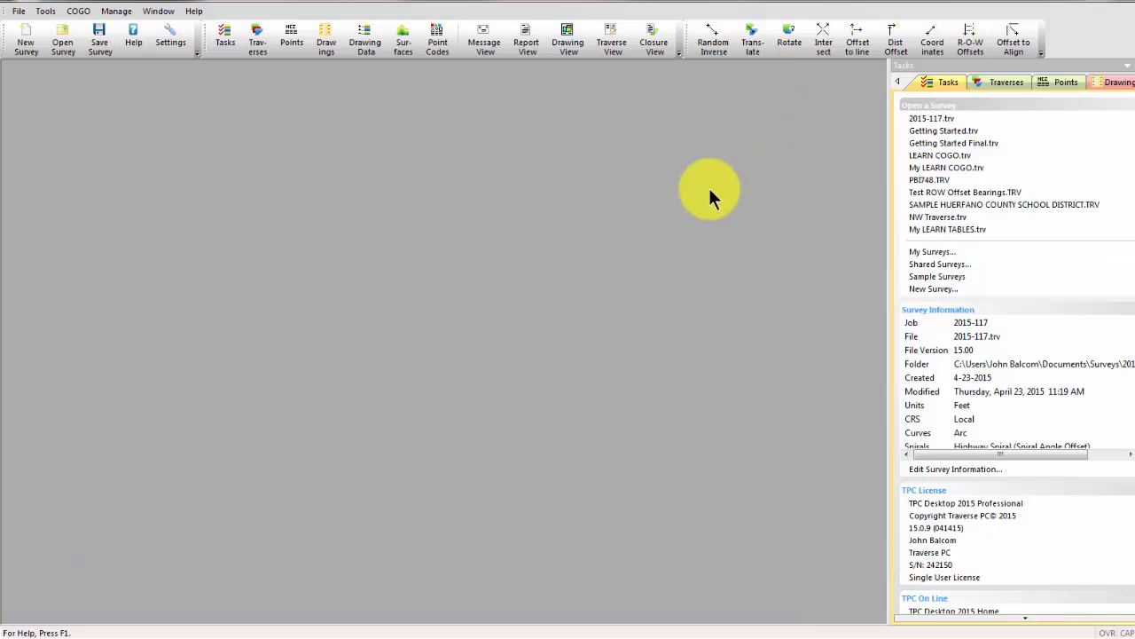